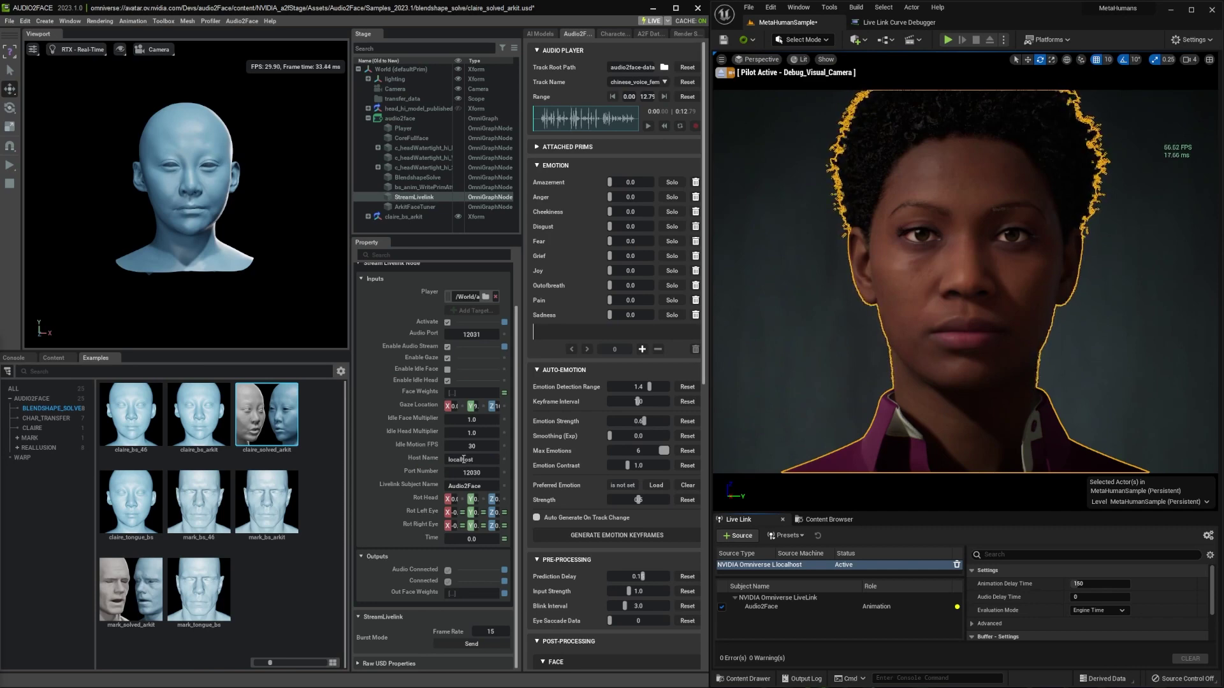
Step: Turn off Enable Idle Head on the StreamLivelink node, scrub the voice track to compare head motion, and re-enable it
{"action": "left_click", "coordinate": [486, 486]}
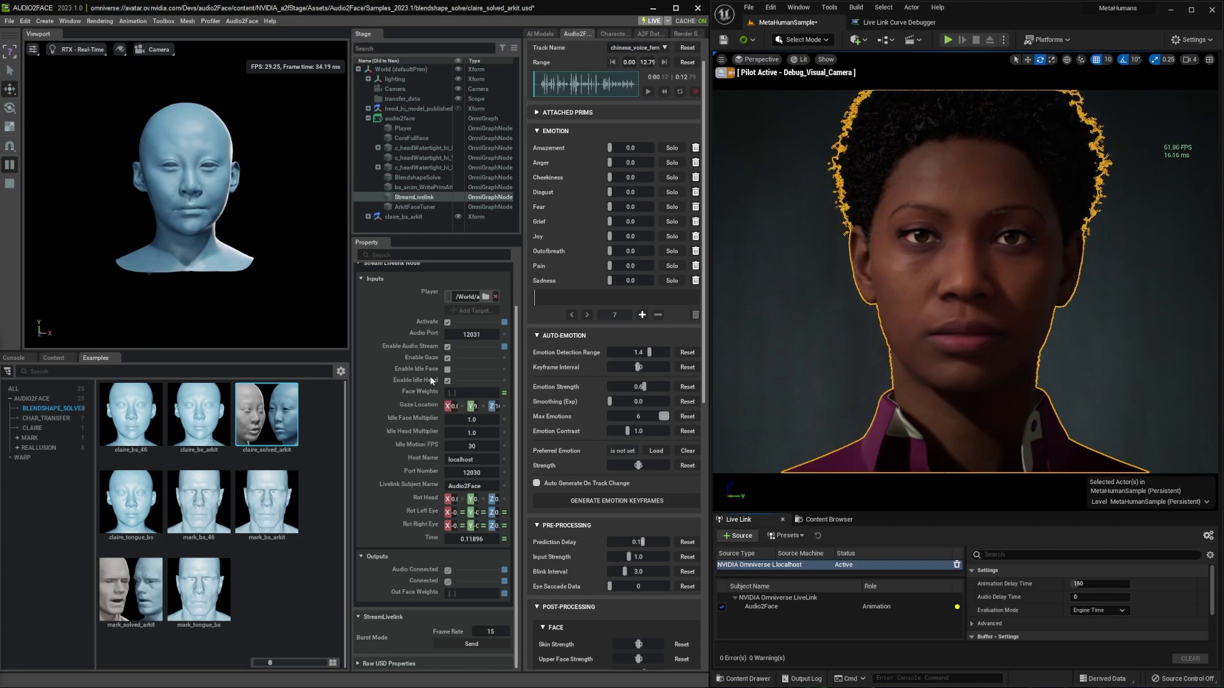
{"action": "left_click", "coordinate": [447, 381]}
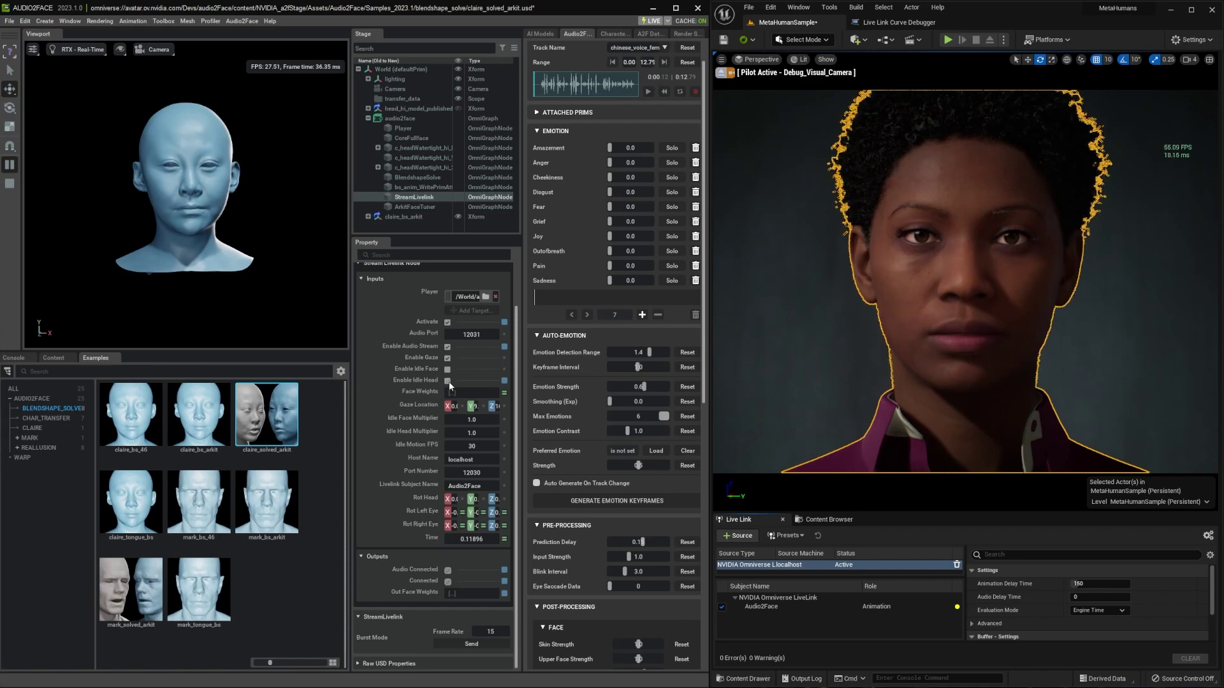
{"action": "left_click_drag", "start_coordinate": [539, 85], "coordinate": [571, 84]}
{"action": "left_click", "coordinate": [448, 381]}
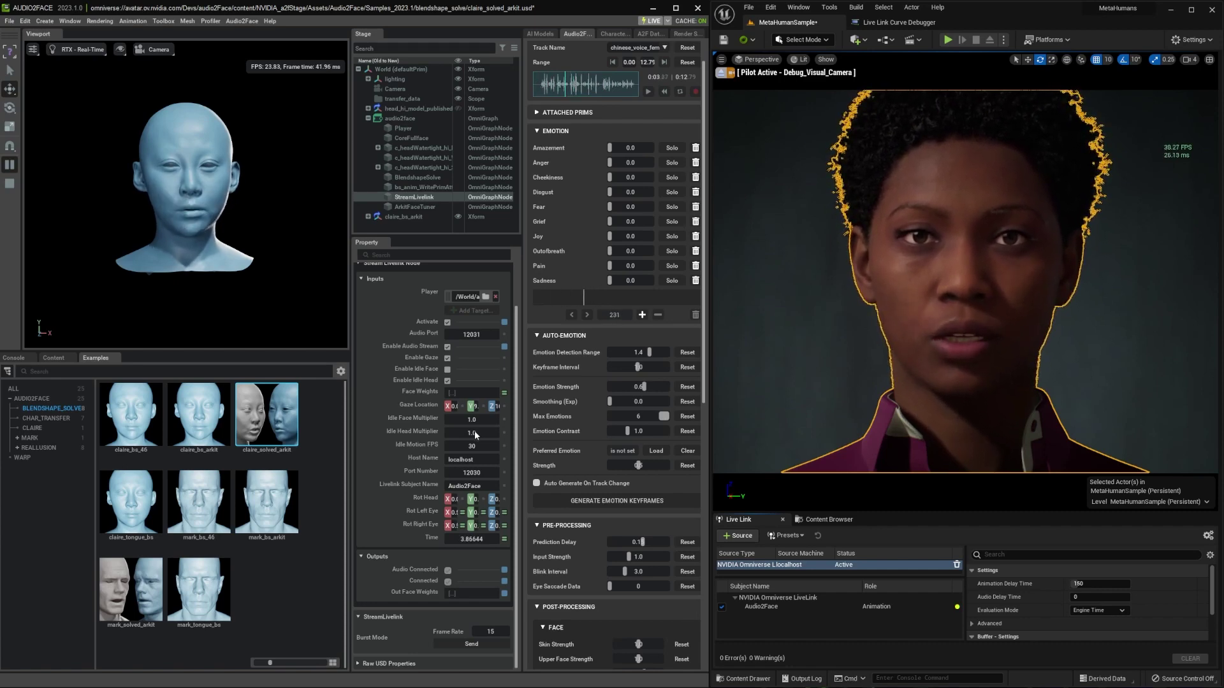
Step: Try an Idle Head Multiplier of 4.7 while scrubbing the voice track, and reset the multiplier to its default
{"action": "mouse_move", "coordinate": [484, 430]}
{"action": "left_mouse_down"}
{"action": "mouse_move", "coordinate": [464, 431]}
{"action": "mouse_move", "coordinate": [491, 436]}
{"action": "left_mouse_up"}
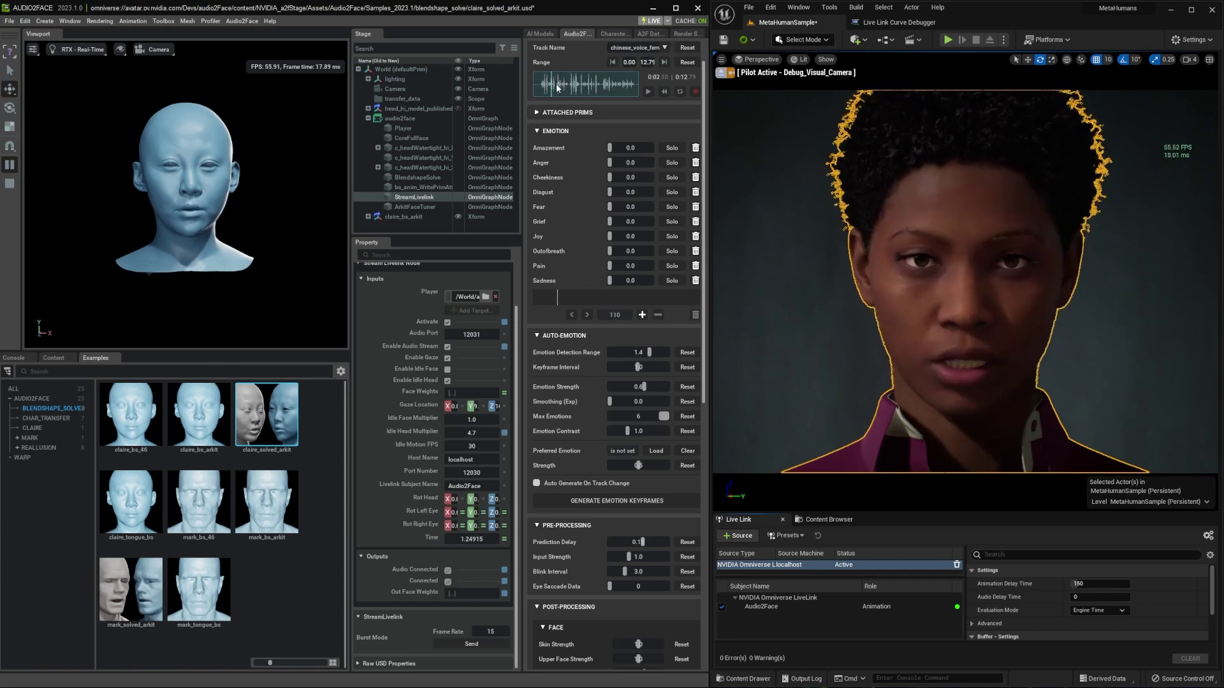
{"action": "left_click", "coordinate": [504, 432]}
{"action": "left_click", "coordinate": [534, 88]}
{"action": "left_click_drag", "start_coordinate": [532, 85], "coordinate": [529, 88]}
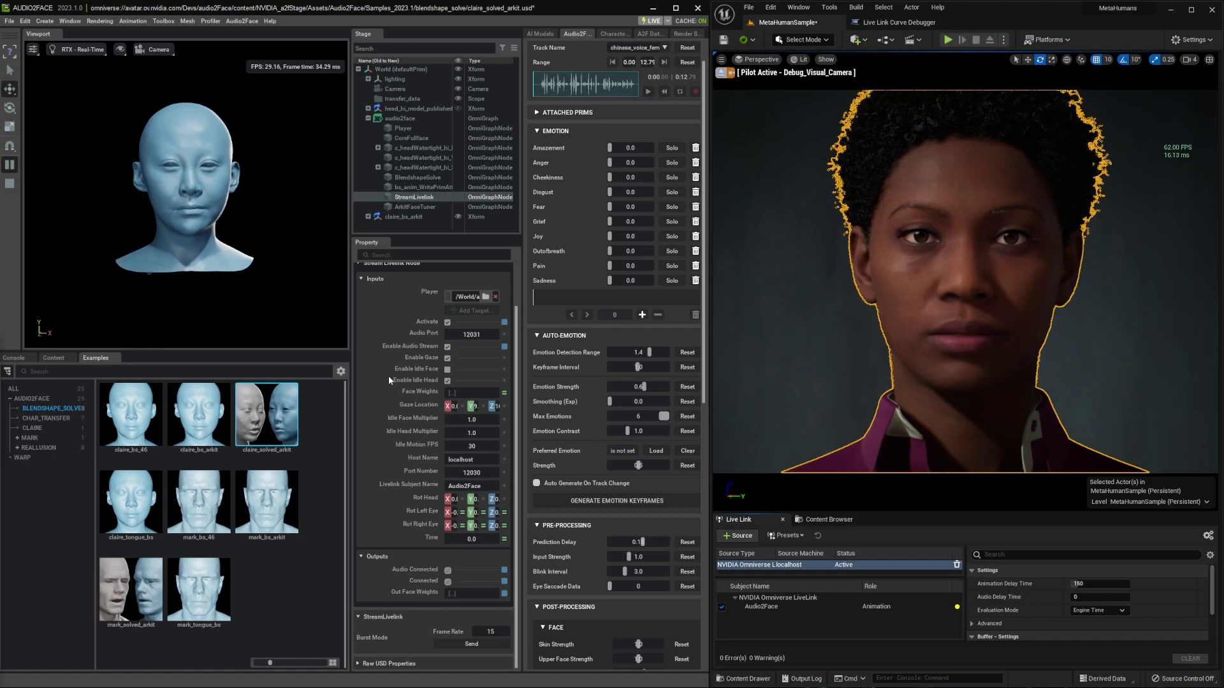
Step: Rotate the streamed head sideways with a negative Rot Head Y value and compare it with gaze off and on
{"action": "left_click", "coordinate": [448, 358]}
{"action": "left_click_drag", "start_coordinate": [477, 504], "coordinate": [382, 503]}
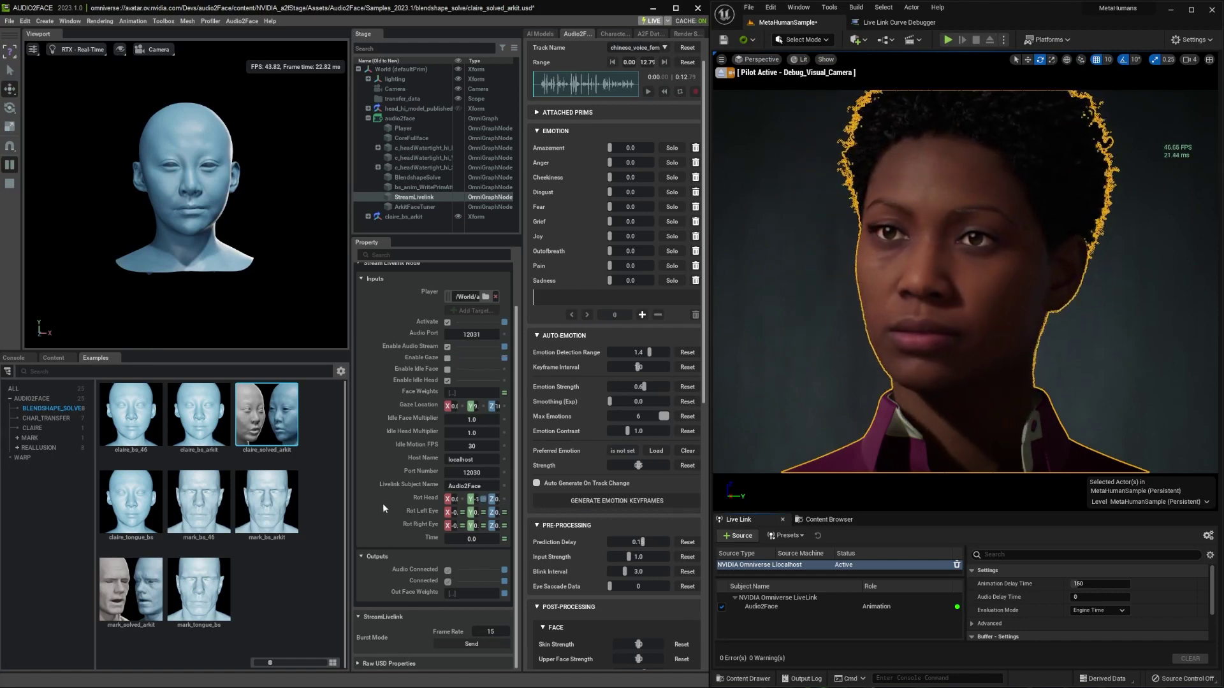
{"action": "left_click", "coordinate": [447, 359]}
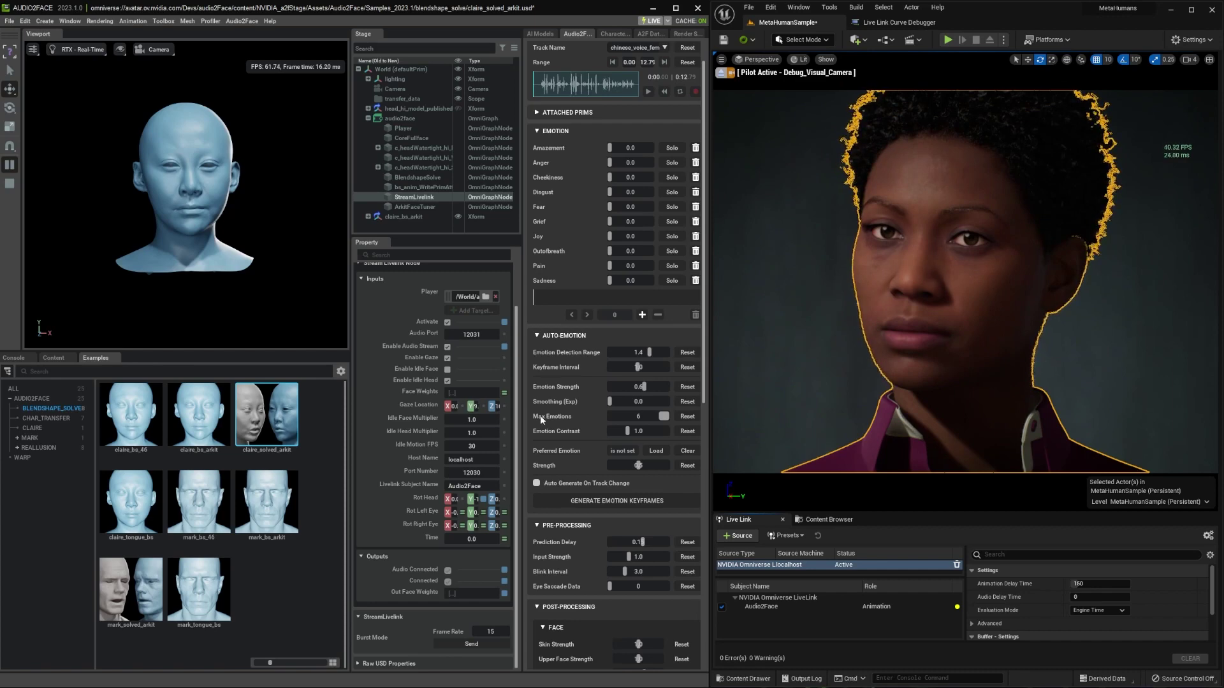
Step: Try shifting the Gaze Location along X and Y, and reset both axes to their defaults
{"action": "left_click_drag", "start_coordinate": [476, 408], "coordinate": [376, 406]}
{"action": "left_click_drag", "start_coordinate": [456, 409], "coordinate": [492, 410]}
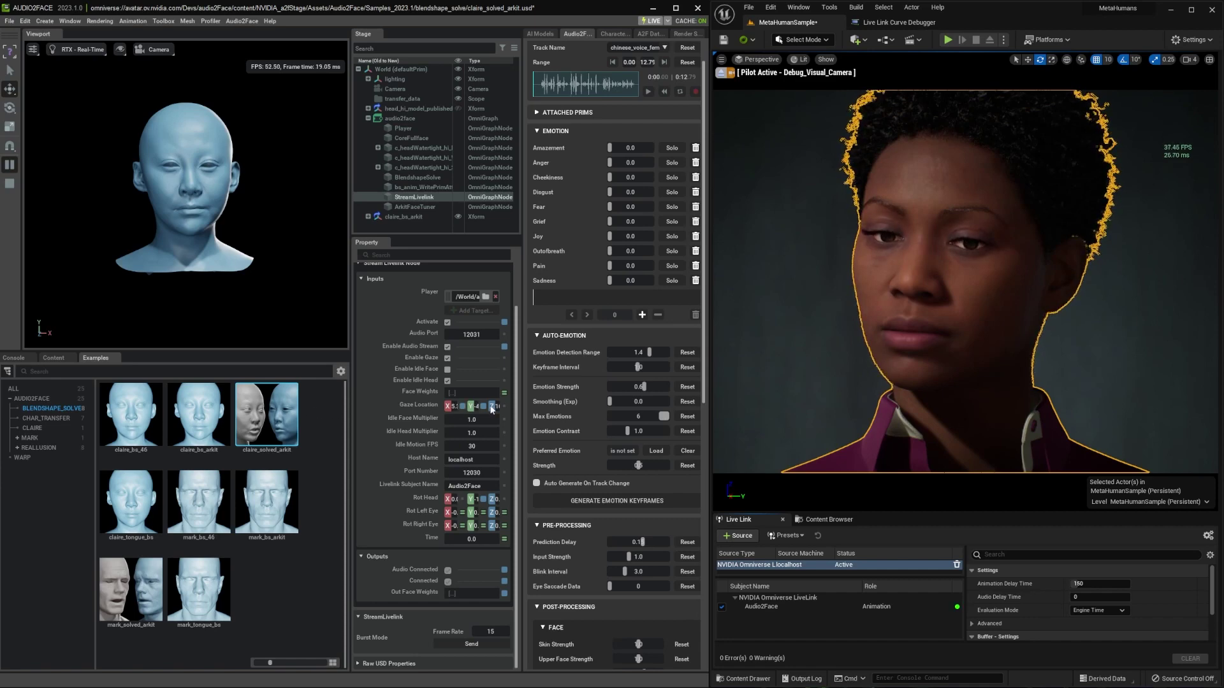
{"action": "left_click", "coordinate": [463, 407]}
{"action": "left_click", "coordinate": [483, 407]}
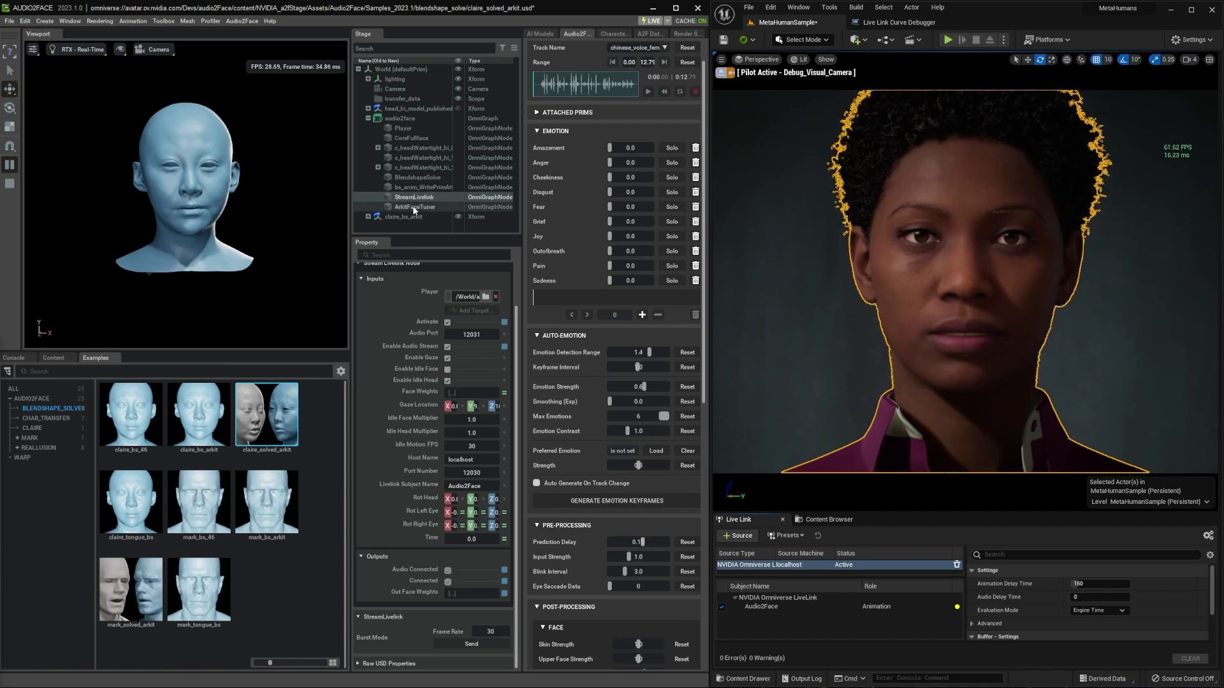
Step: Set the JawOpen gain to 0.49 in the ArkitFaceTuner node and scrub the voice track to check the mouth
{"action": "left_click", "coordinate": [414, 207]}
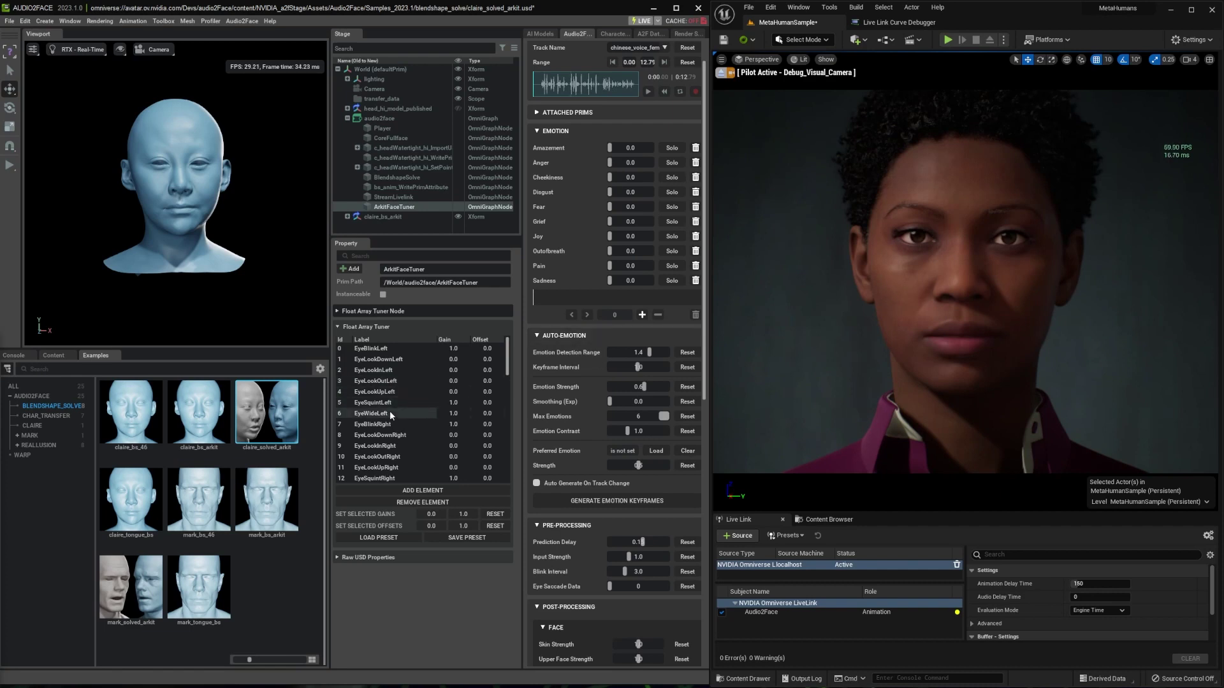
{"action": "scroll", "coordinate": [390, 414], "scroll_direction": "down", "scroll_amount": 3}
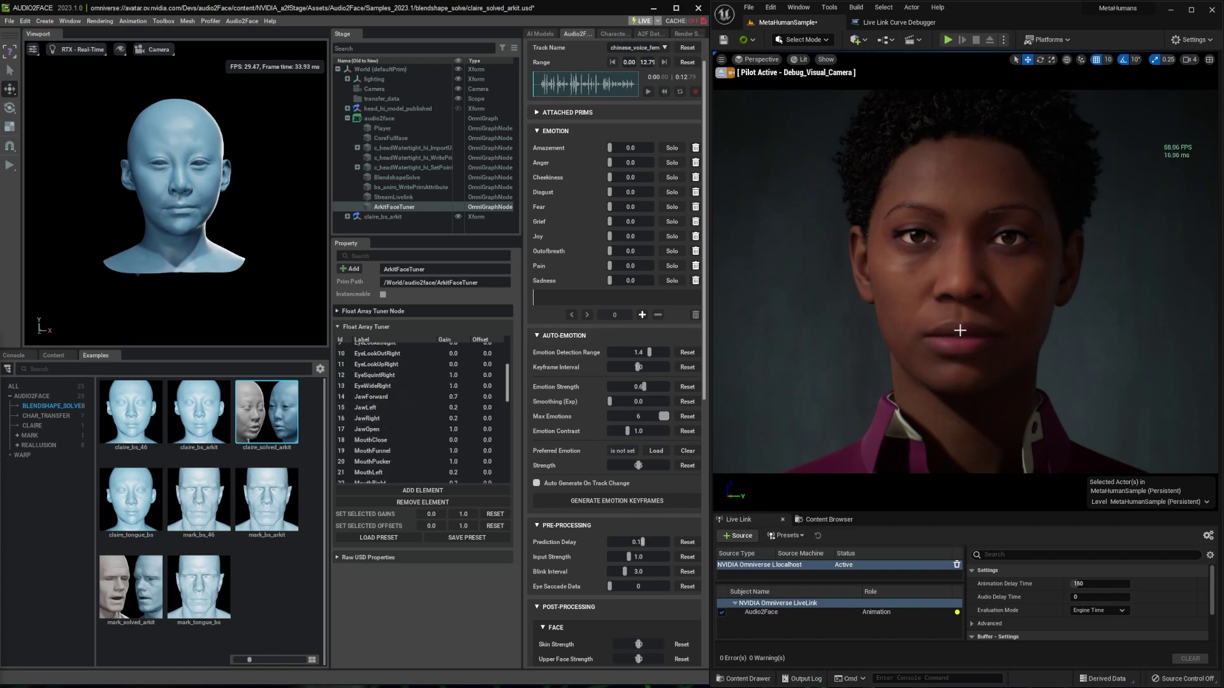
{"action": "scroll", "coordinate": [402, 419], "scroll_direction": "down", "scroll_amount": 1}
{"action": "left_click", "coordinate": [373, 396]}
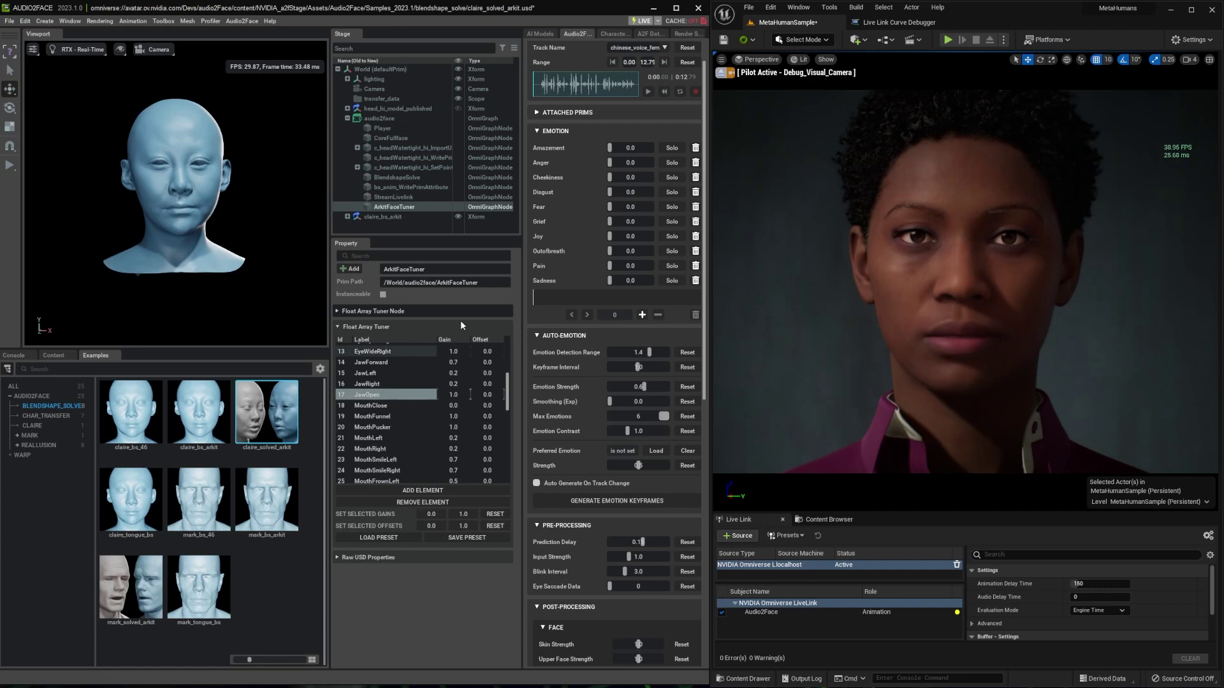
{"action": "left_click_drag", "start_coordinate": [577, 94], "coordinate": [556, 88]}
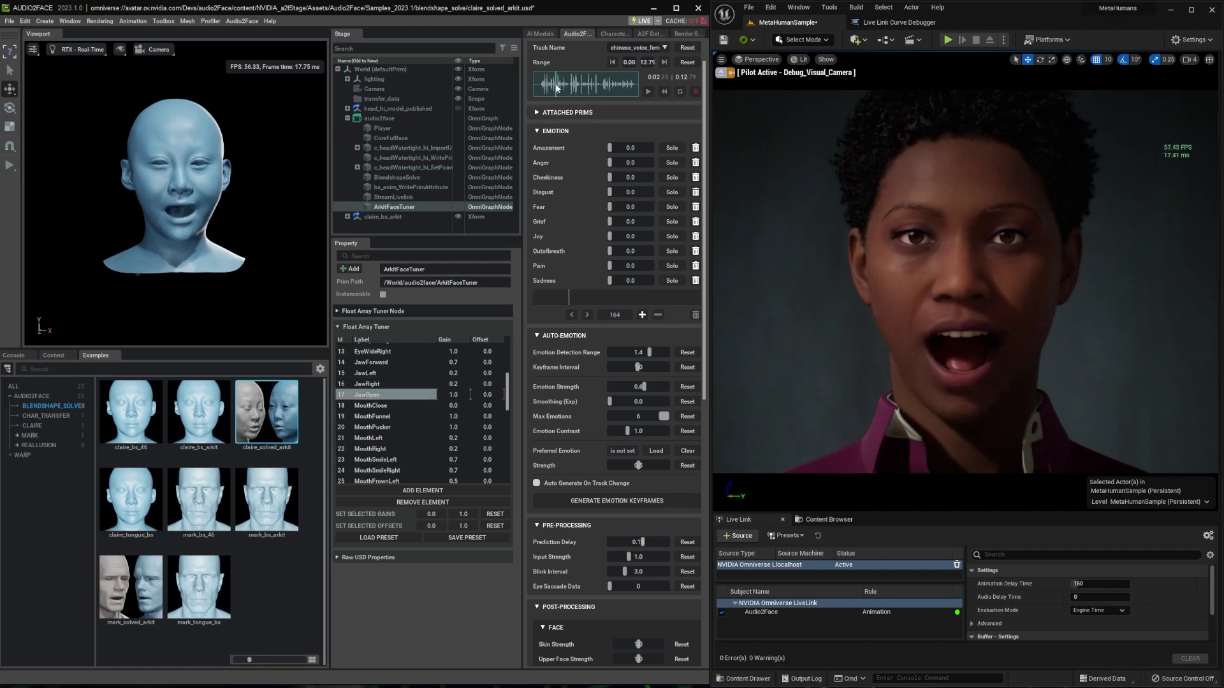
{"action": "mouse_move", "coordinate": [453, 395]}
{"action": "left_mouse_down"}
{"action": "mouse_move", "coordinate": [433, 396]}
{"action": "mouse_move", "coordinate": [448, 397]}
{"action": "left_mouse_up"}
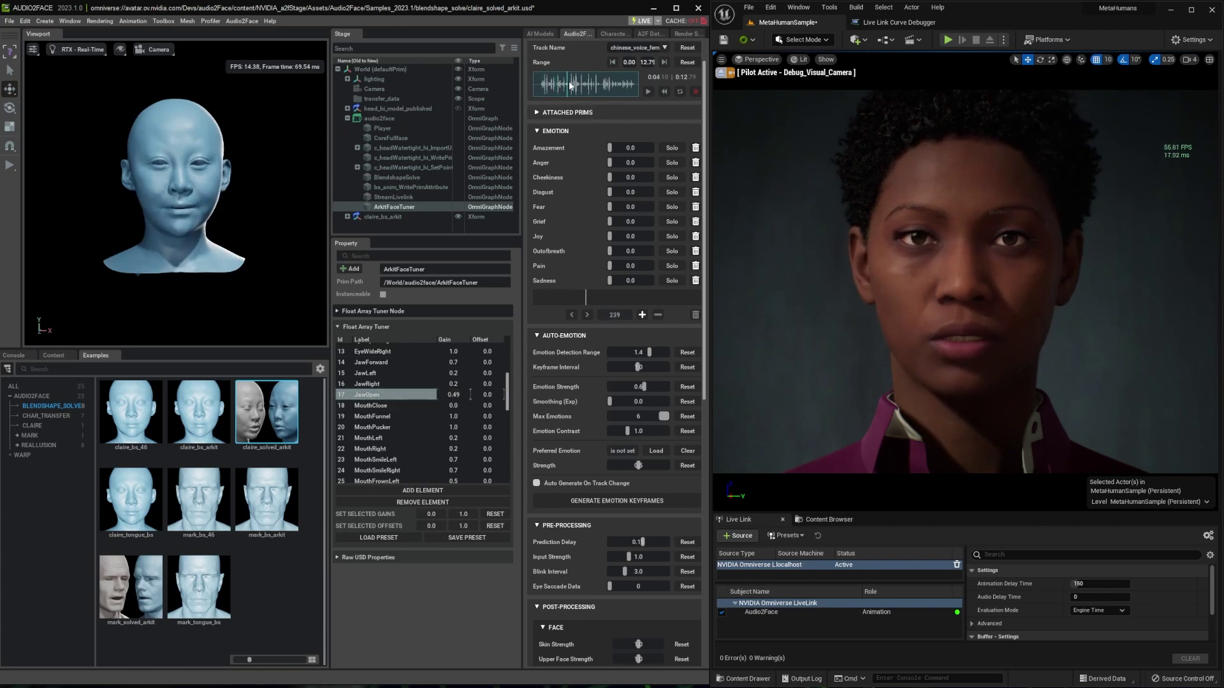
{"action": "left_click_drag", "start_coordinate": [583, 81], "coordinate": [533, 86]}
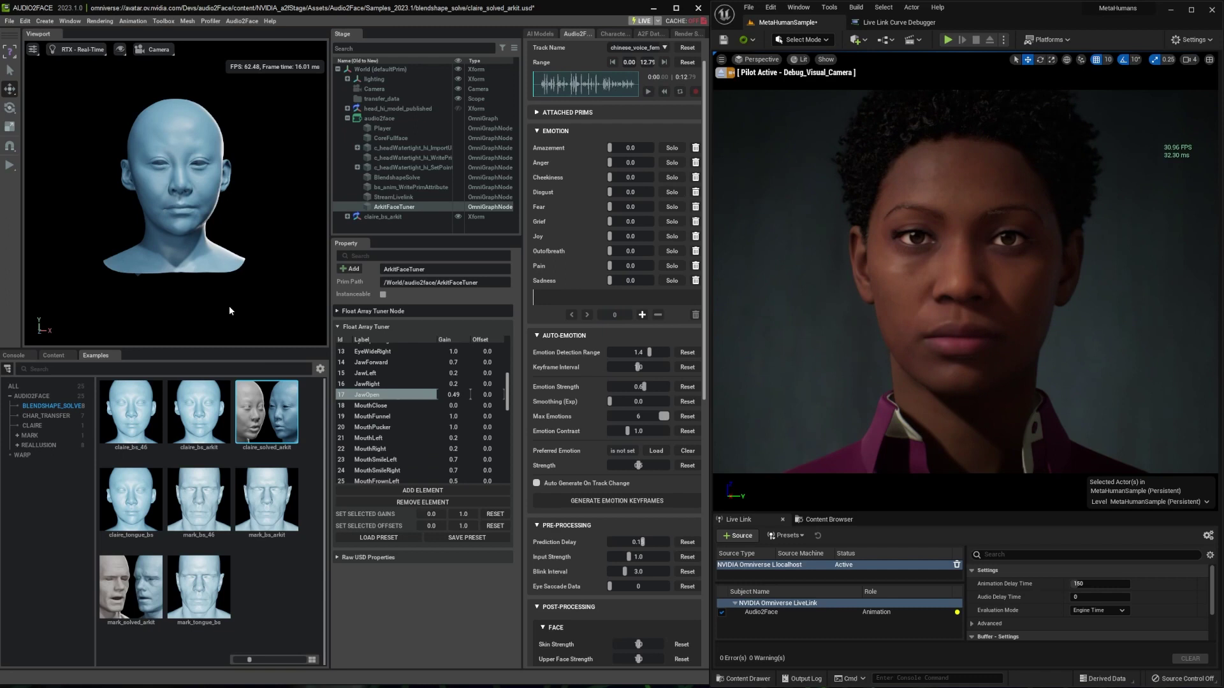
Step: Load the face.tuner.arkit.neutral.json tuner preset and scrub the voice track to preview it
{"action": "left_click", "coordinate": [383, 537]}
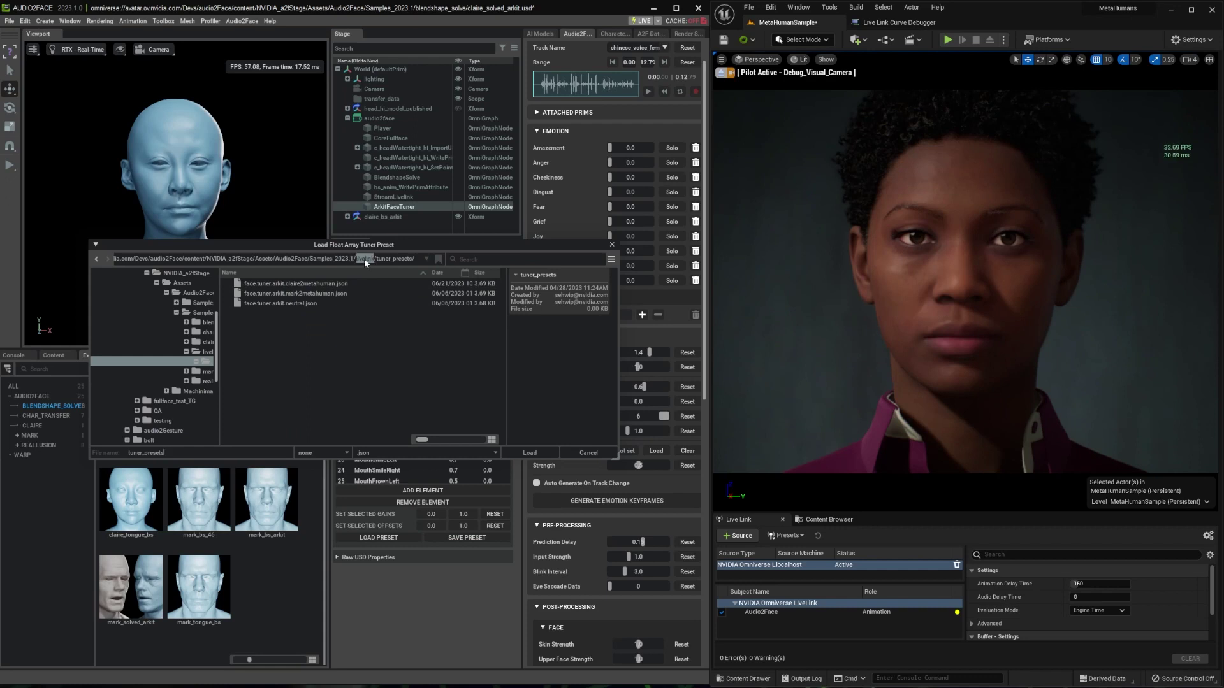
{"action": "left_click", "coordinate": [310, 304]}
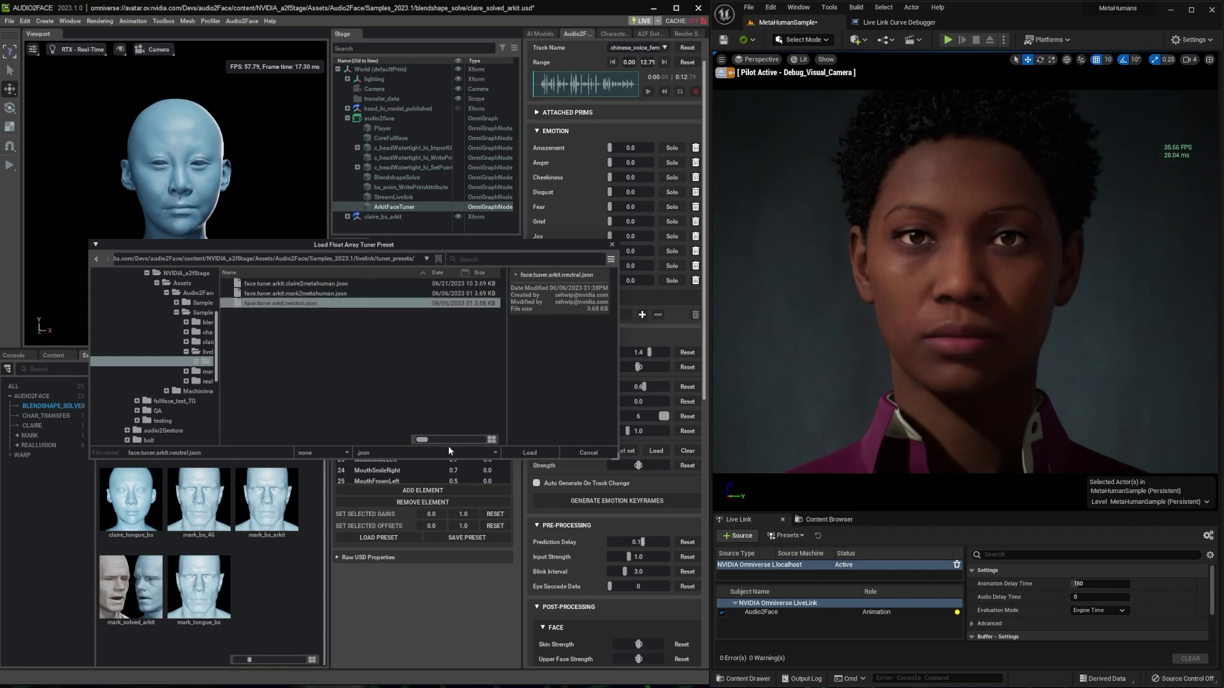
{"action": "left_click", "coordinate": [532, 451]}
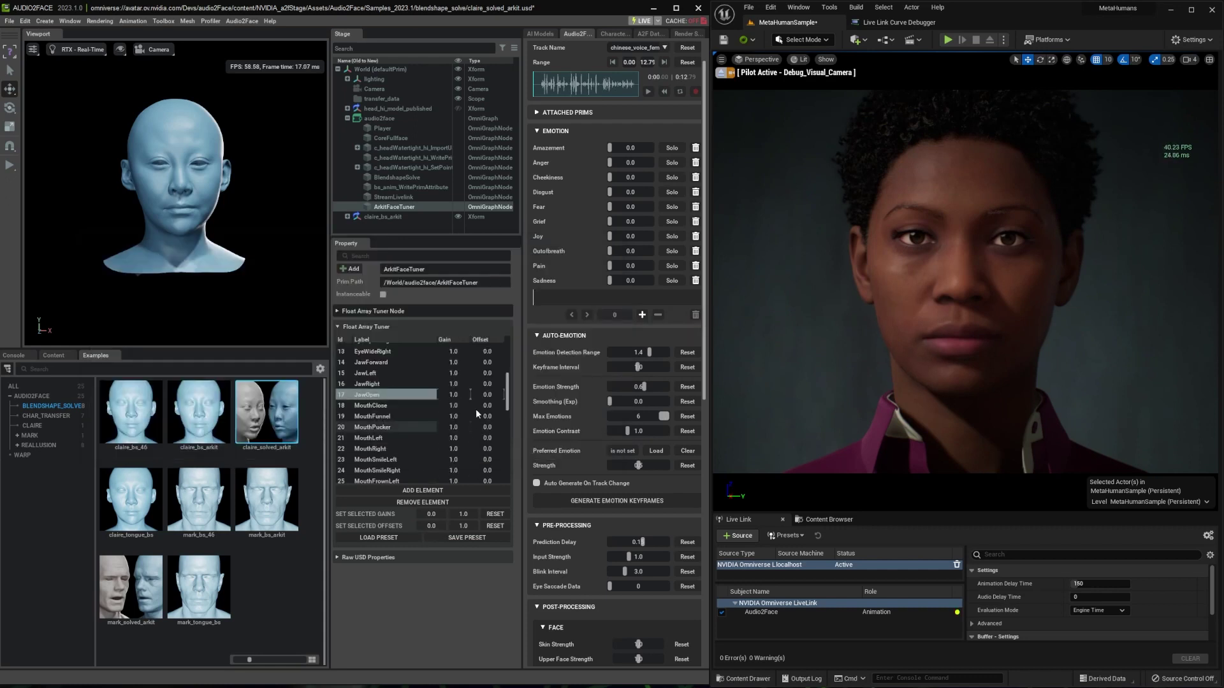
{"action": "mouse_move", "coordinate": [544, 83]}
{"action": "left_mouse_down"}
{"action": "mouse_move", "coordinate": [573, 85]}
{"action": "mouse_move", "coordinate": [563, 88]}
{"action": "left_mouse_up"}
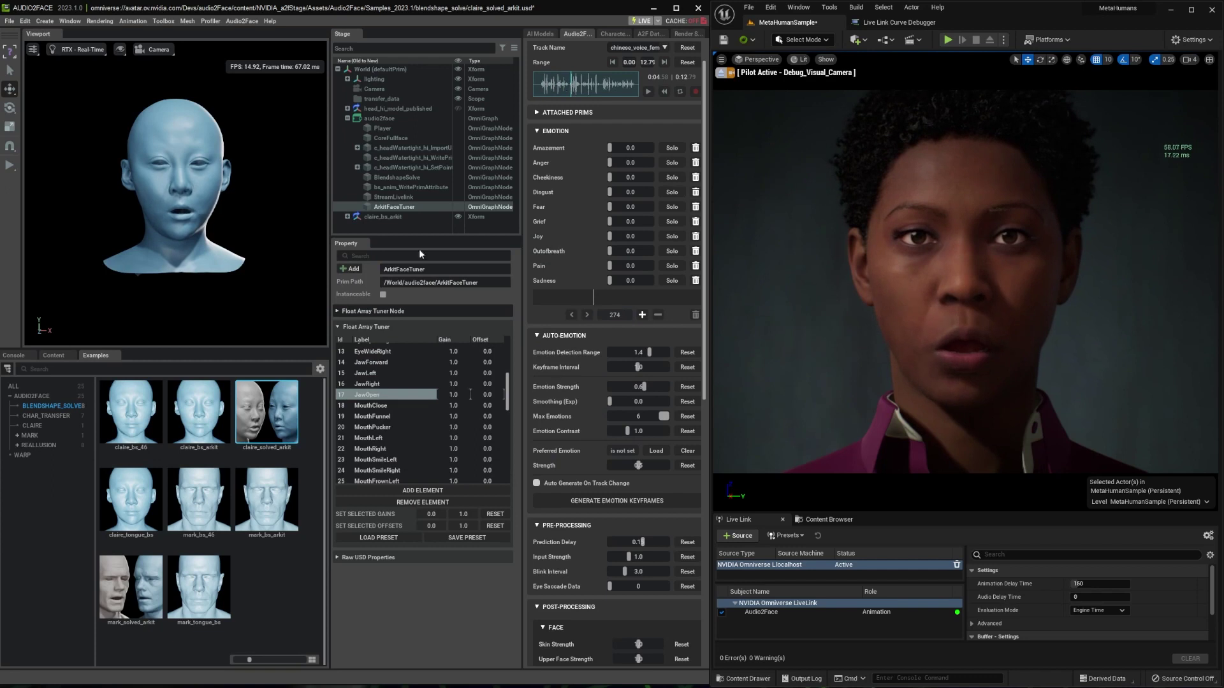
Step: Load the face.tuner.arkit.claire2metahuman.json tuner preset, and open the save dialog for presets and cancel it
{"action": "left_click", "coordinate": [385, 538]}
{"action": "double_click", "coordinate": [308, 284]}
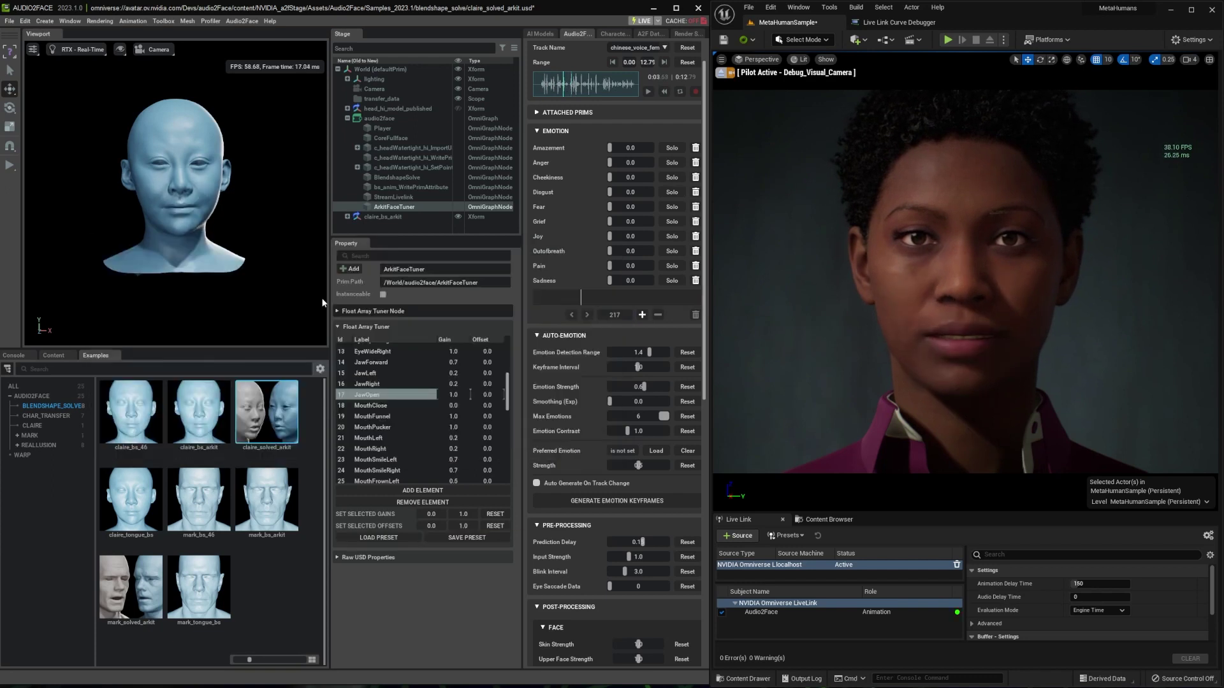
{"action": "left_click", "coordinate": [467, 537]}
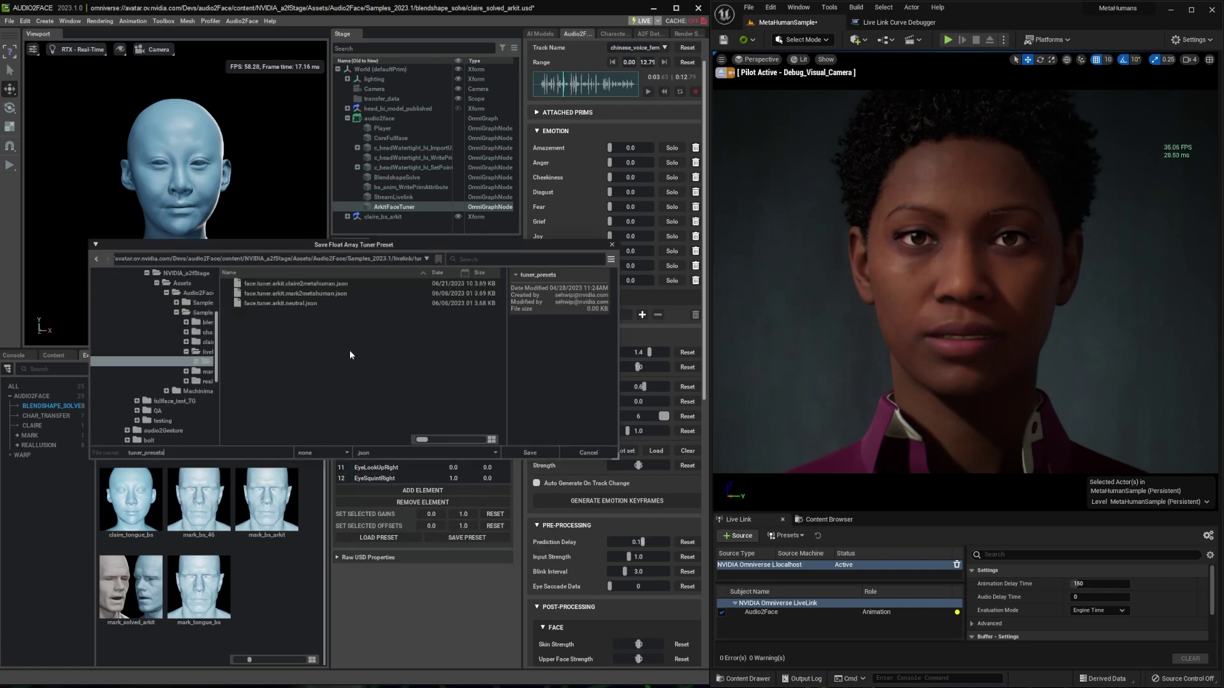
{"action": "left_click", "coordinate": [599, 450]}
Step: Collapse the Emotion, Auto-Emotion and Pre-Processing sections to reach the Post-Processing face parameters
{"action": "scroll", "coordinate": [559, 285], "scroll_direction": "up", "scroll_amount": 1}
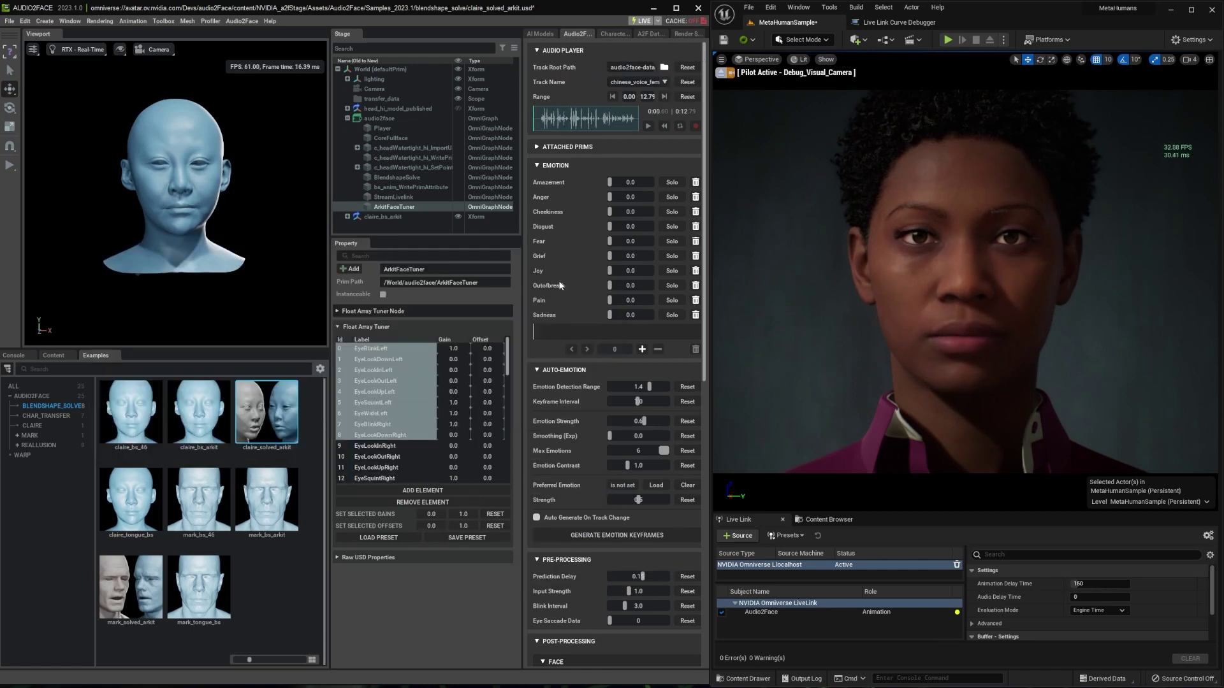
{"action": "left_click", "coordinate": [561, 166]}
{"action": "left_click", "coordinate": [564, 184]}
{"action": "left_click", "coordinate": [566, 203]}
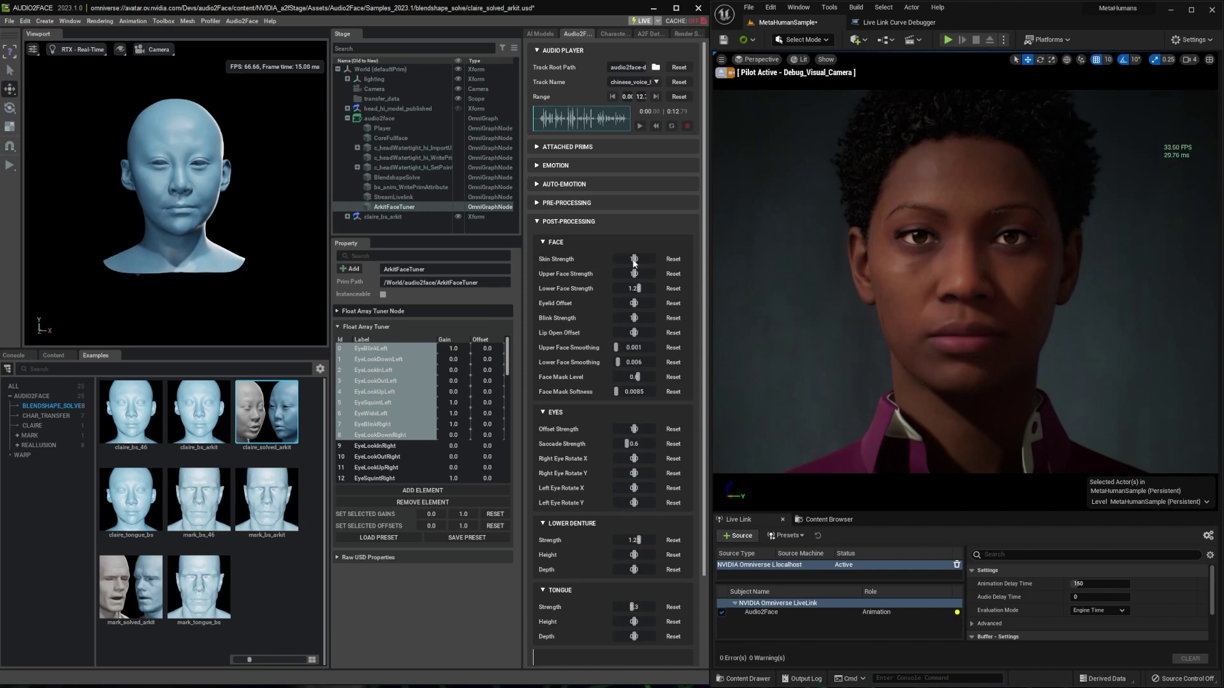
Step: Scrub the voice track to an open-mouth frame and set the face's Skin Strength to 1.36
{"action": "left_click_drag", "start_coordinate": [543, 123], "coordinate": [551, 123]}
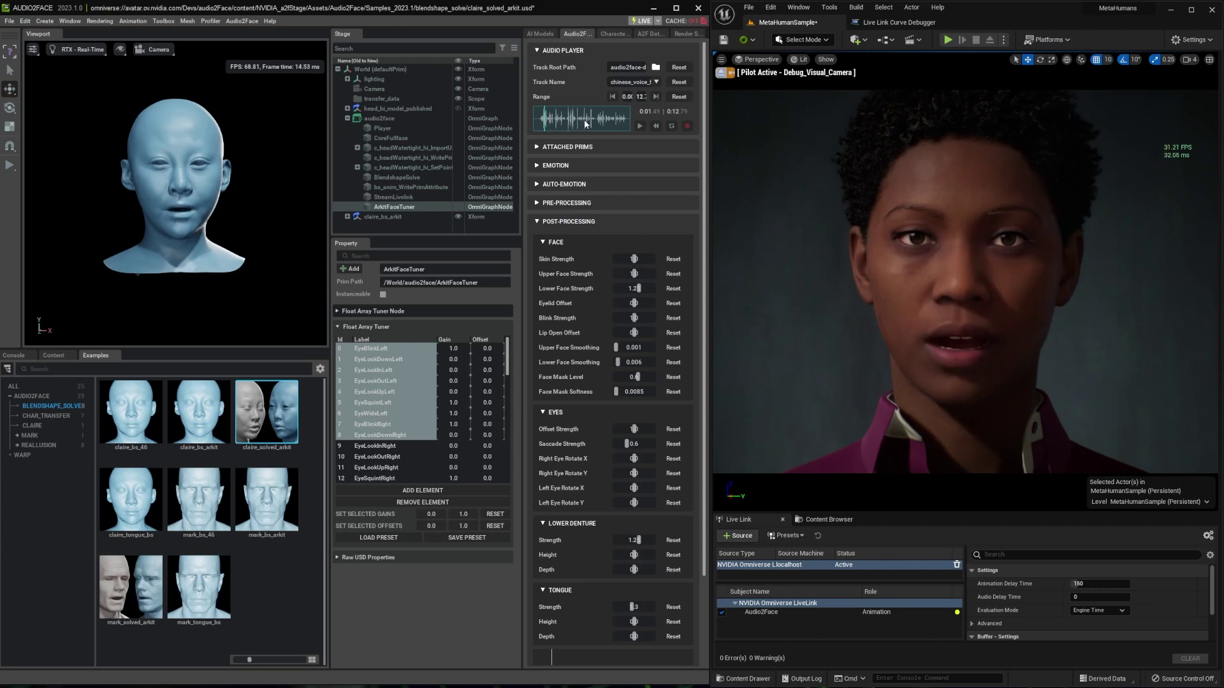
{"action": "left_click_drag", "start_coordinate": [634, 260], "coordinate": [640, 260]}
{"action": "type", "text": "1.36800"}
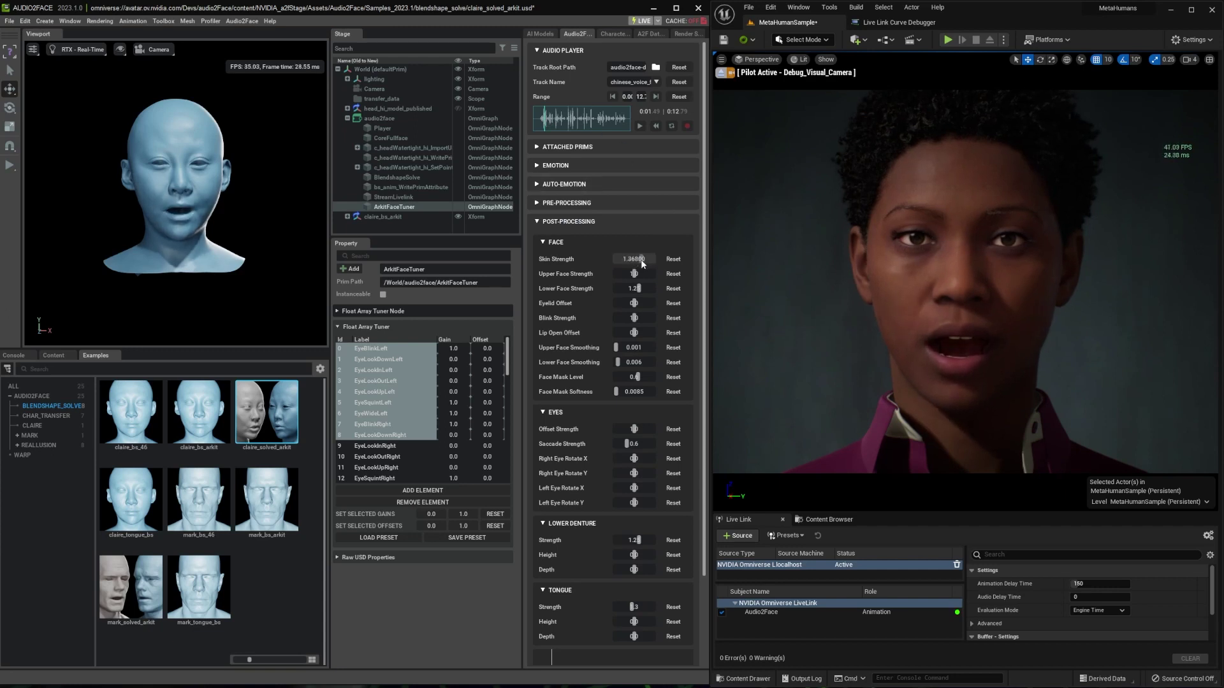
{"action": "key", "text": "Return"}
Step: Play the voice track from the start, set Skin Strength to 0.5 and replay the track
{"action": "left_click", "coordinate": [535, 122]}
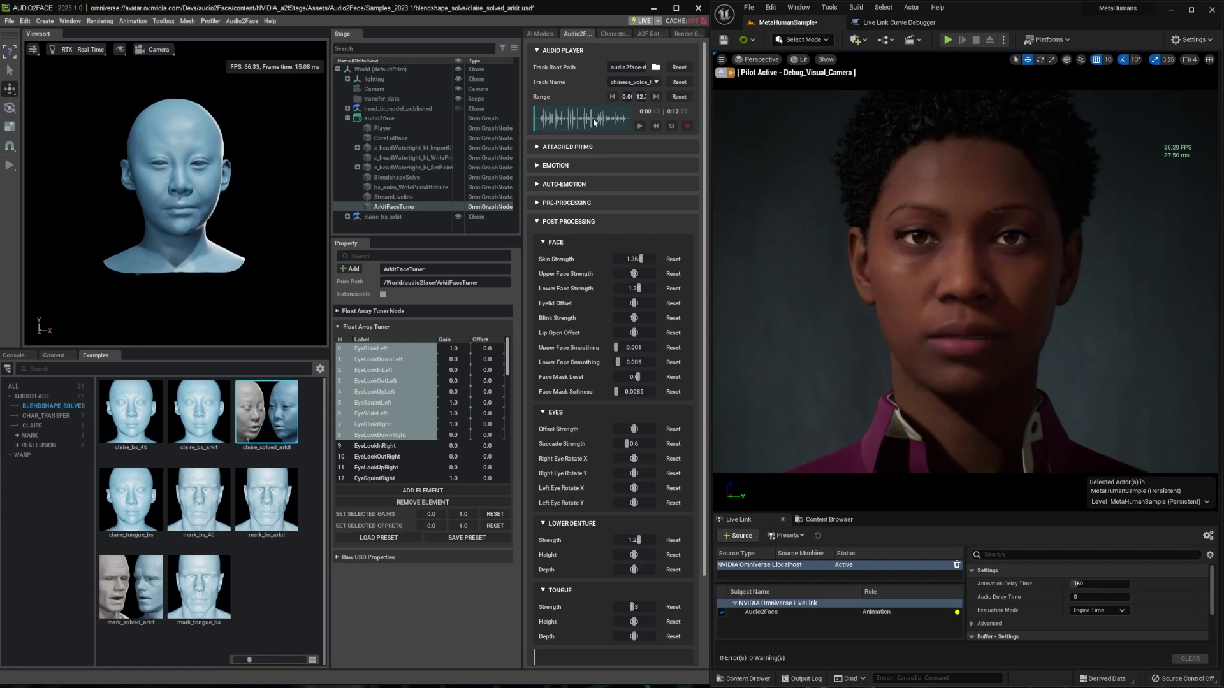
{"action": "left_click", "coordinate": [639, 126]}
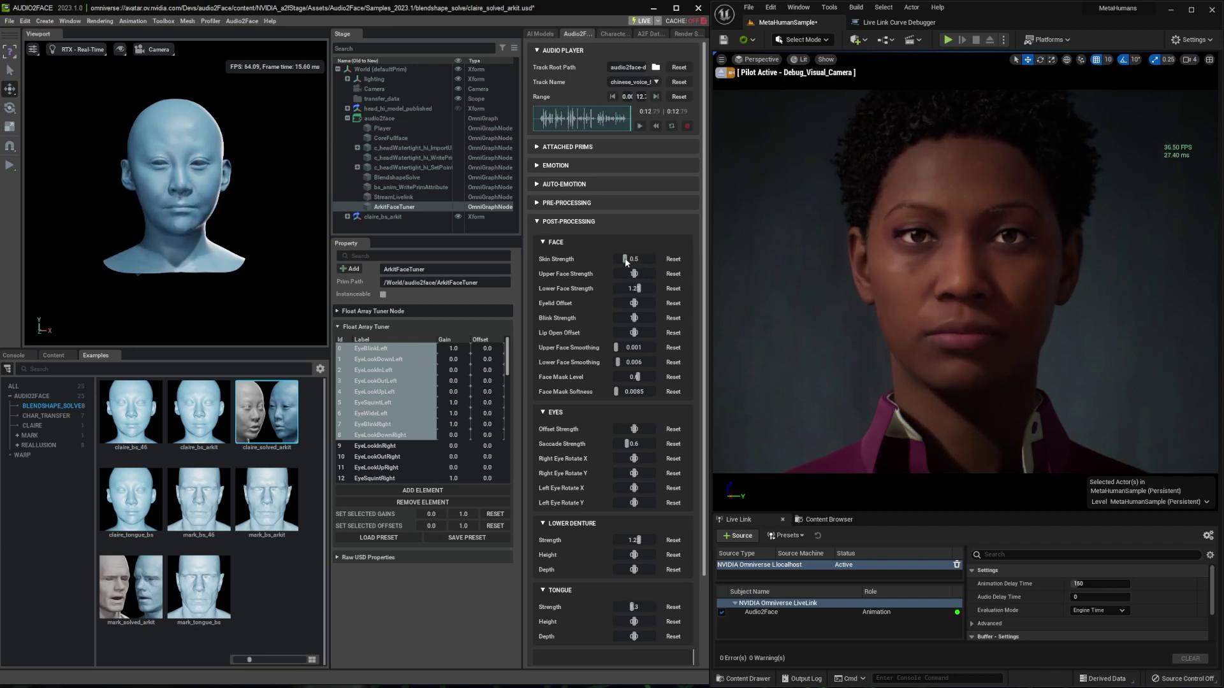
{"action": "left_click", "coordinate": [639, 126]}
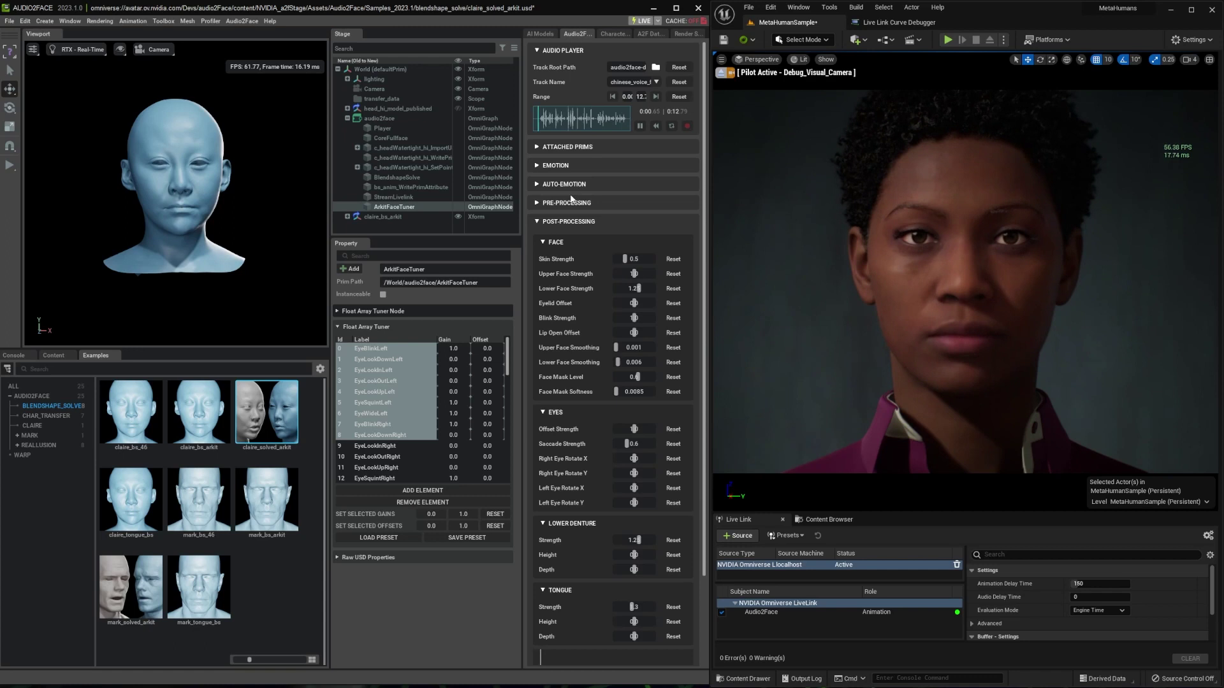